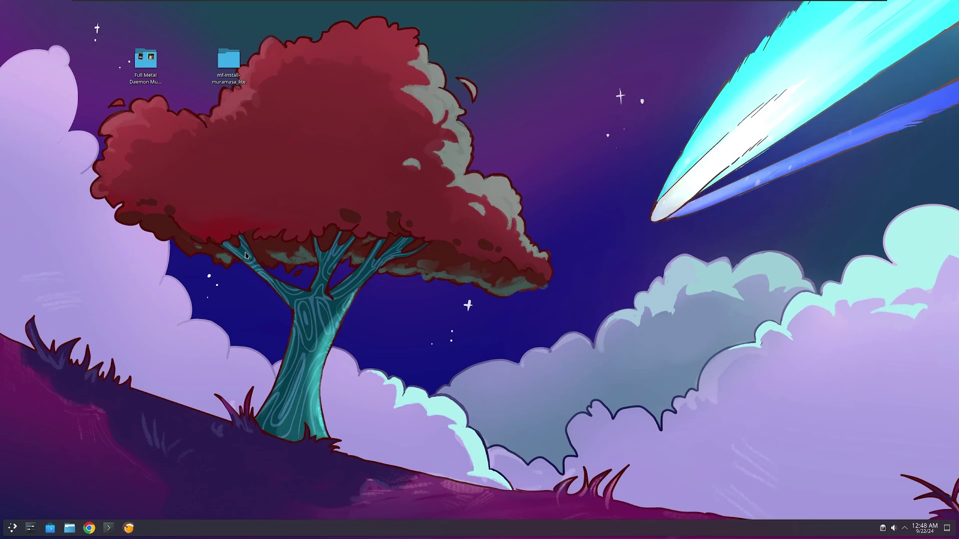
Examine the contents of the Full Metal Daemon Muramasa and mf-install-muramasa_lite folders on the desktop, closing each one
double_click(151, 79)
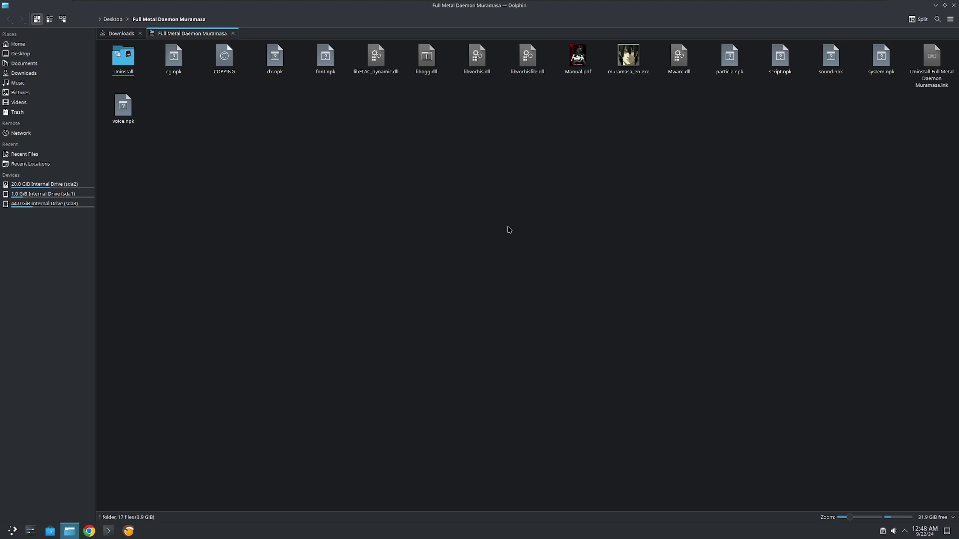
left_click(953, 5)
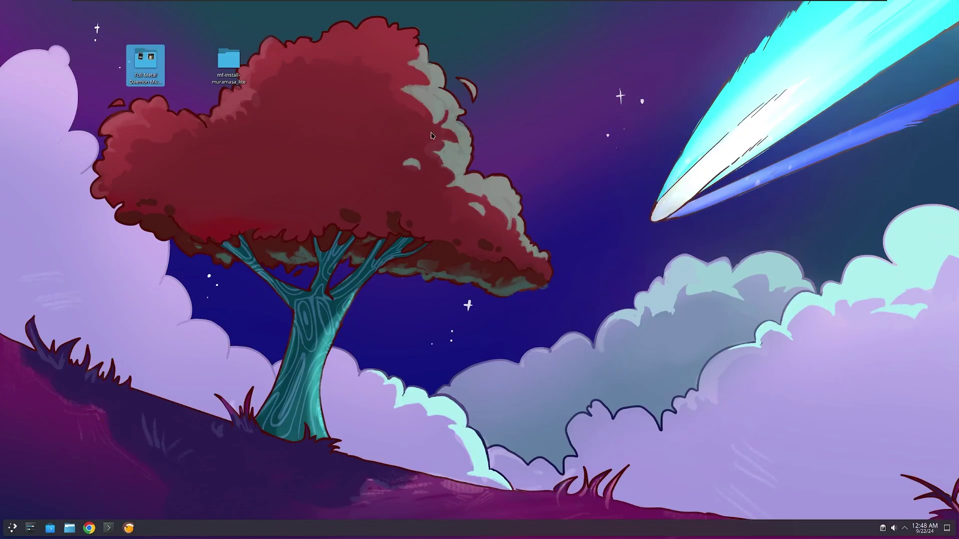
left_click(232, 74)
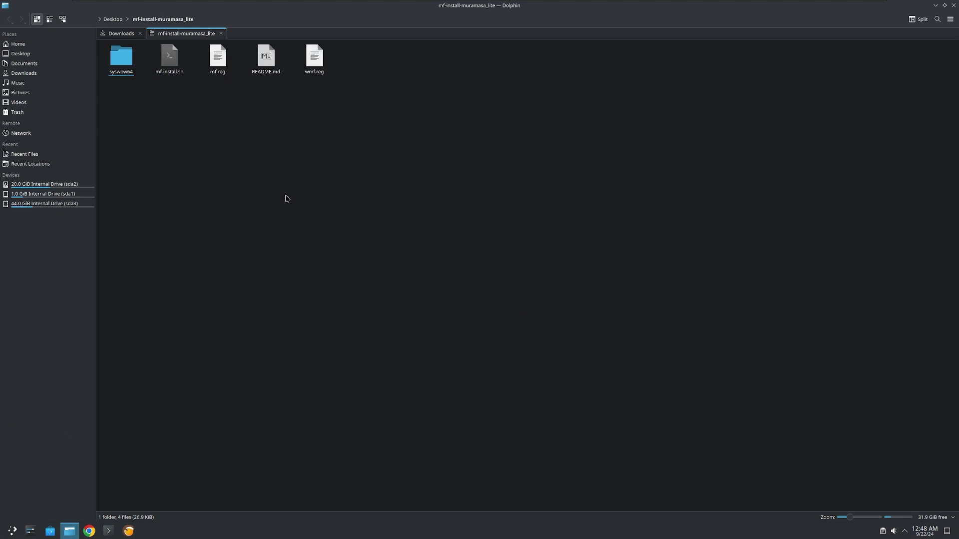
left_click(953, 5)
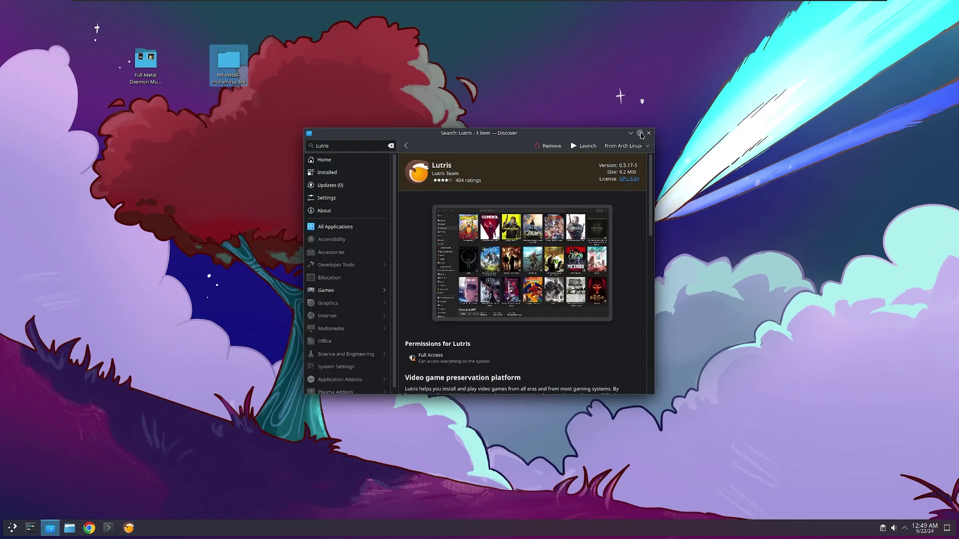
View the Lutris package page in Discover and read the installation instructions on the lutris.net downloads page
left_click(639, 134)
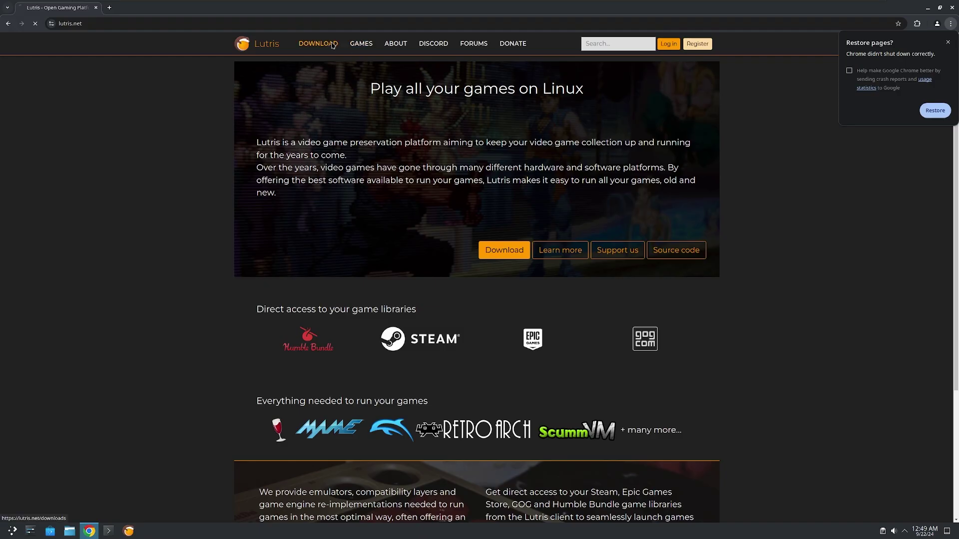
left_click(318, 43)
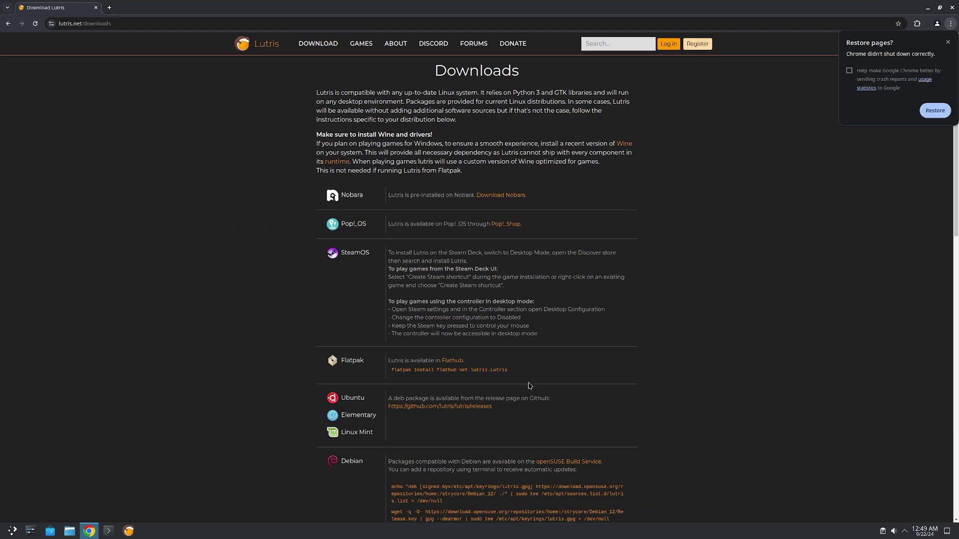
scroll(388, 346, "down", 2)
scroll(388, 346, "down", 12)
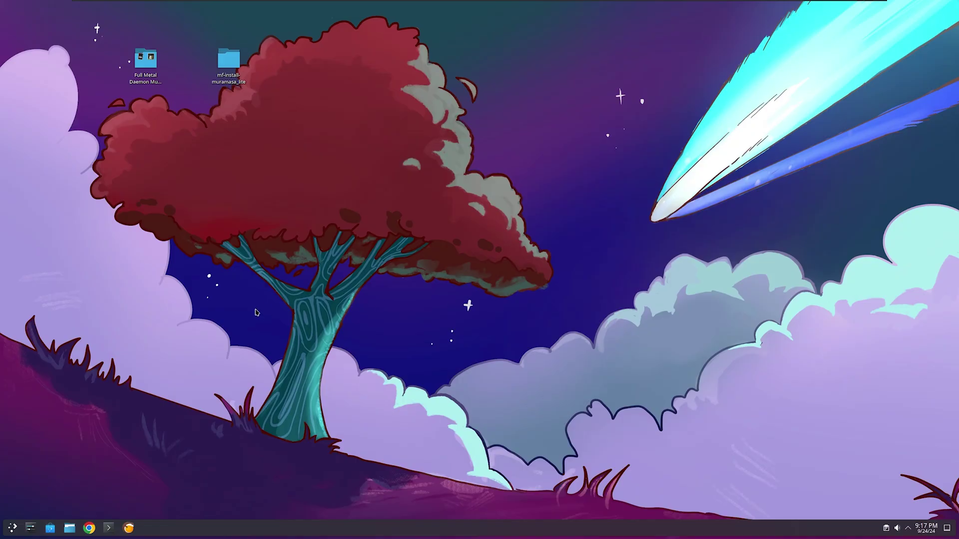
Create a desktop folder named Muramasa, open it to check its contents and close it
right_click(262, 295)
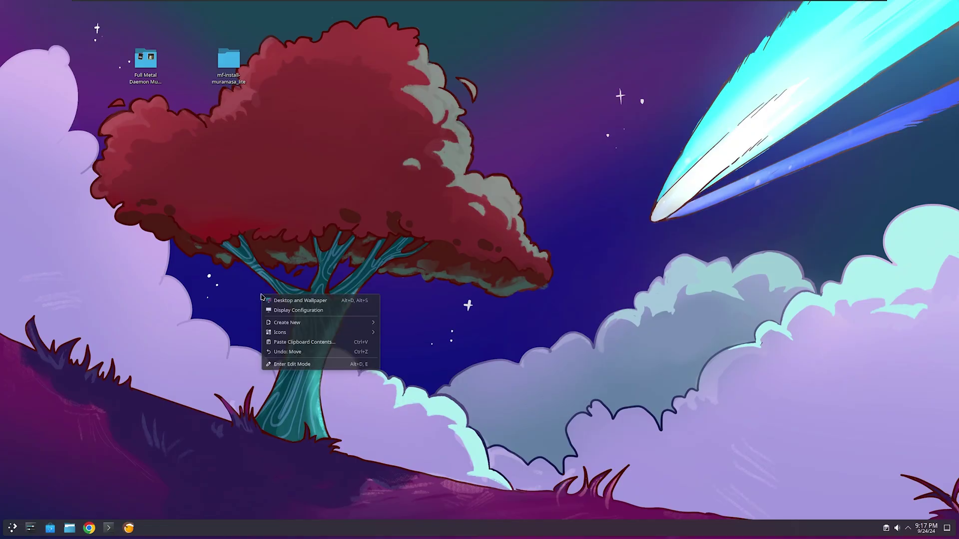
mouse_move(294, 322)
left_click(391, 326)
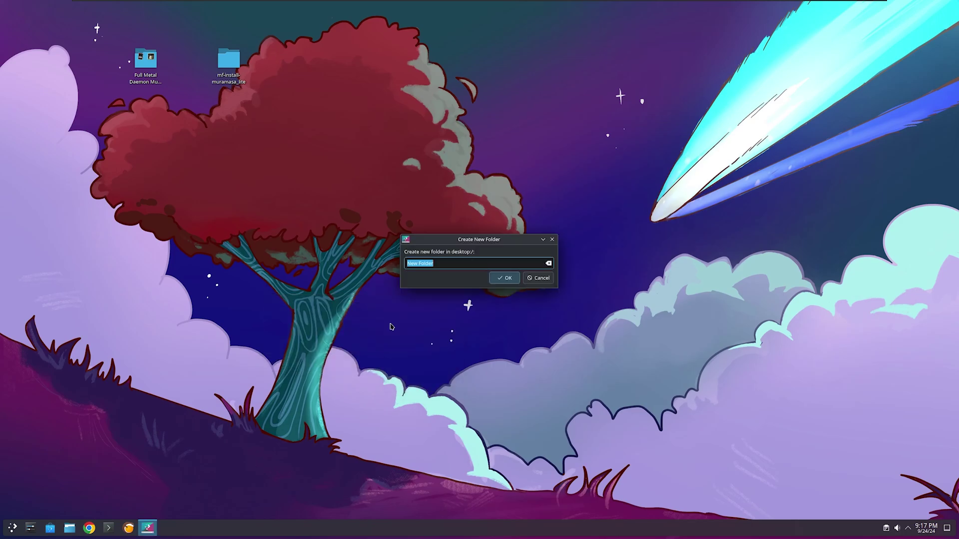
type("Muramasa")
key("Return")
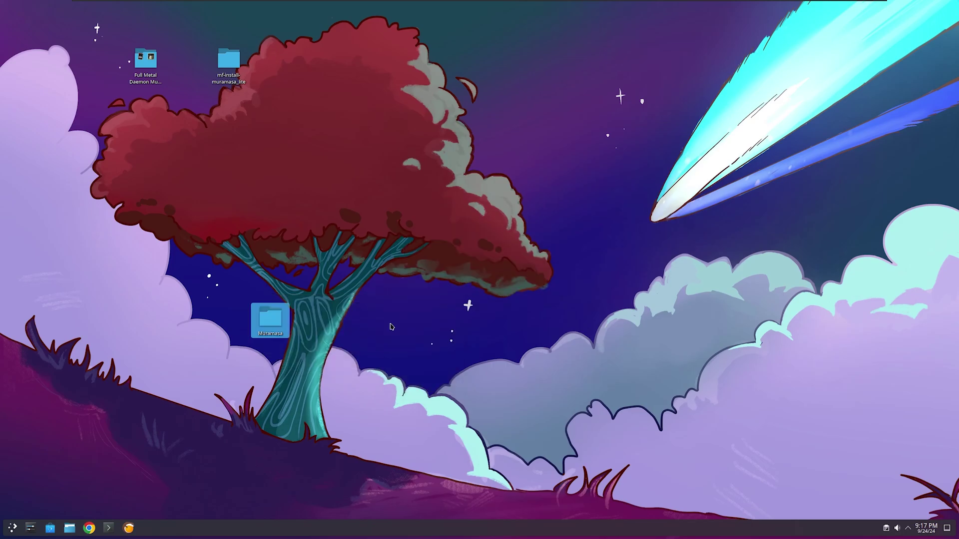
double_click(259, 320)
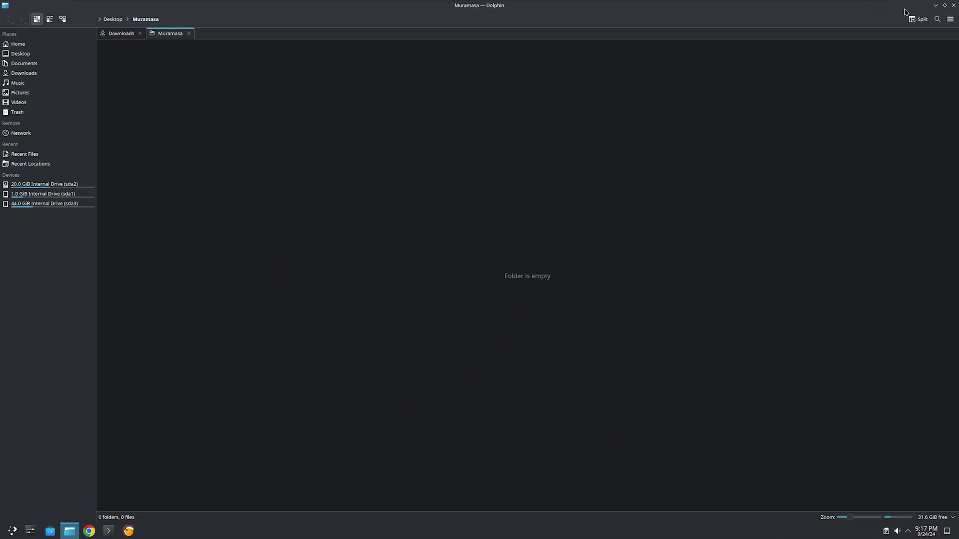
left_click(954, 5)
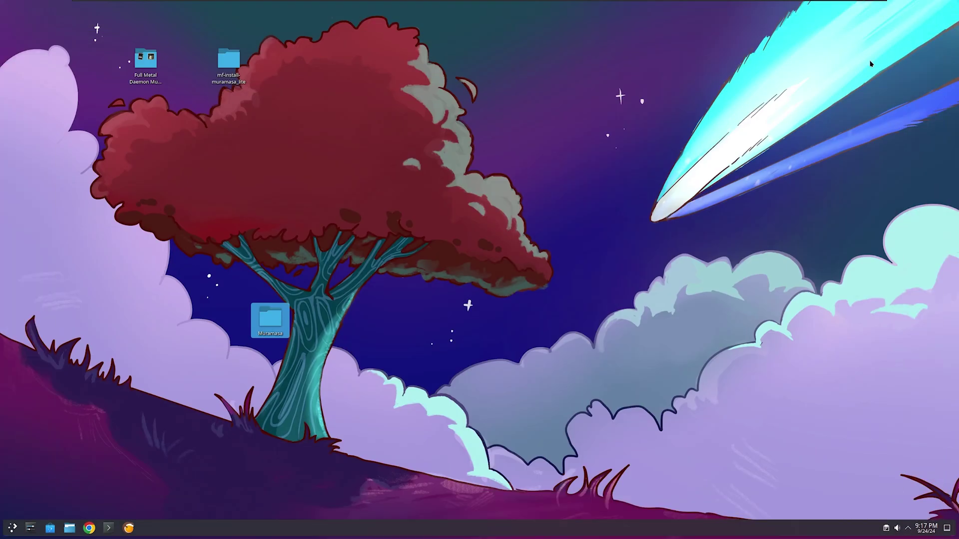
Check the Downloads folder in the file manager for the Muramasa archives and close the window
left_click(233, 65)
left_click(283, 116)
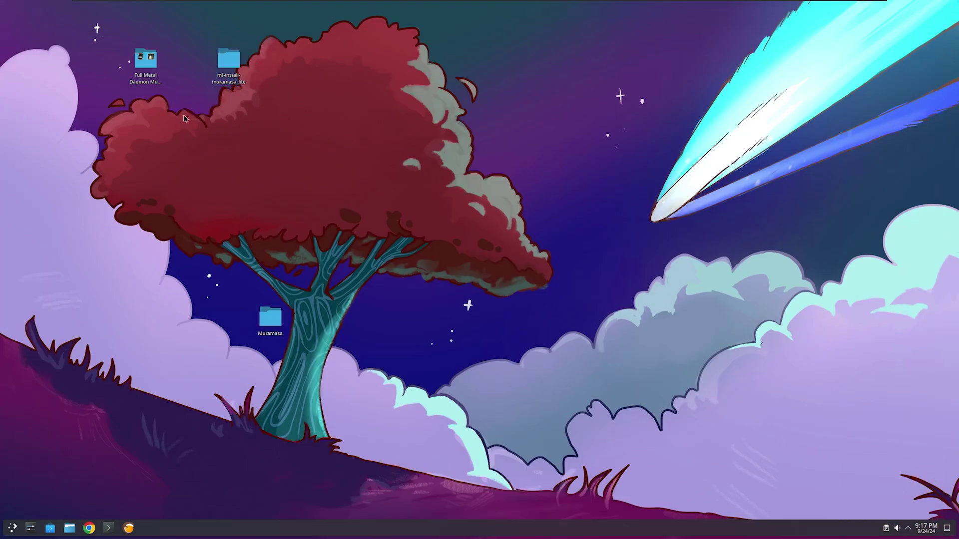
left_click(70, 528)
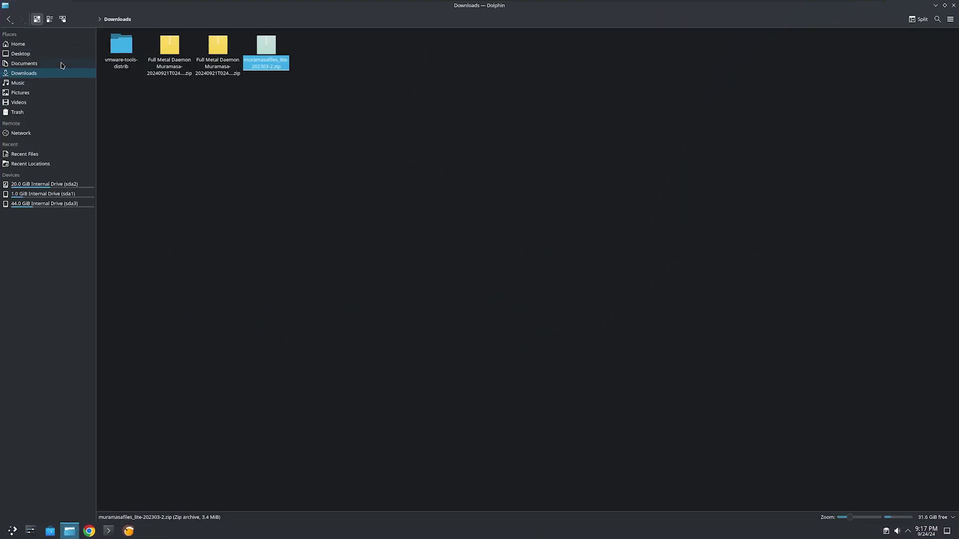
left_click(953, 5)
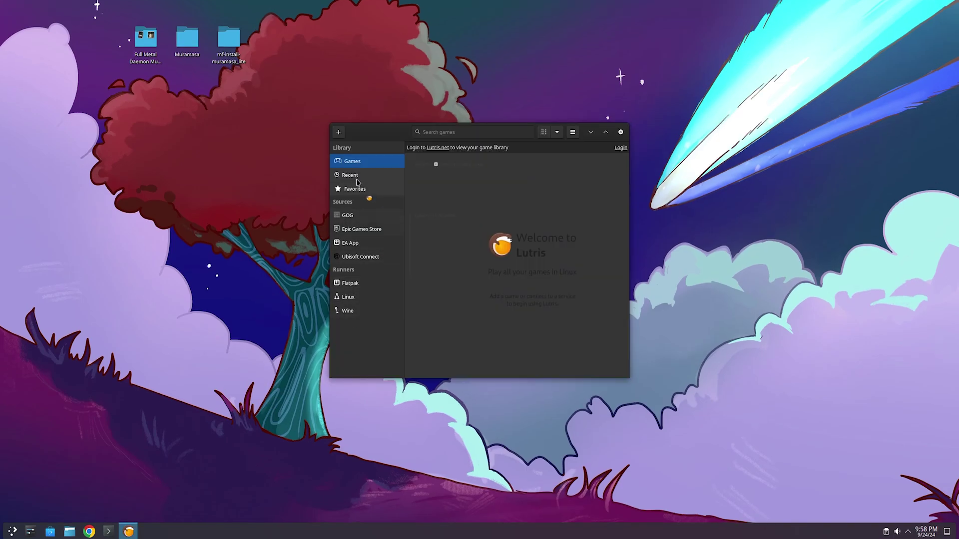
Add a locally installed game to Lutris named Full Metal Daemon Muramasa with the Wine (Runs Windows games) runner
left_click(338, 132)
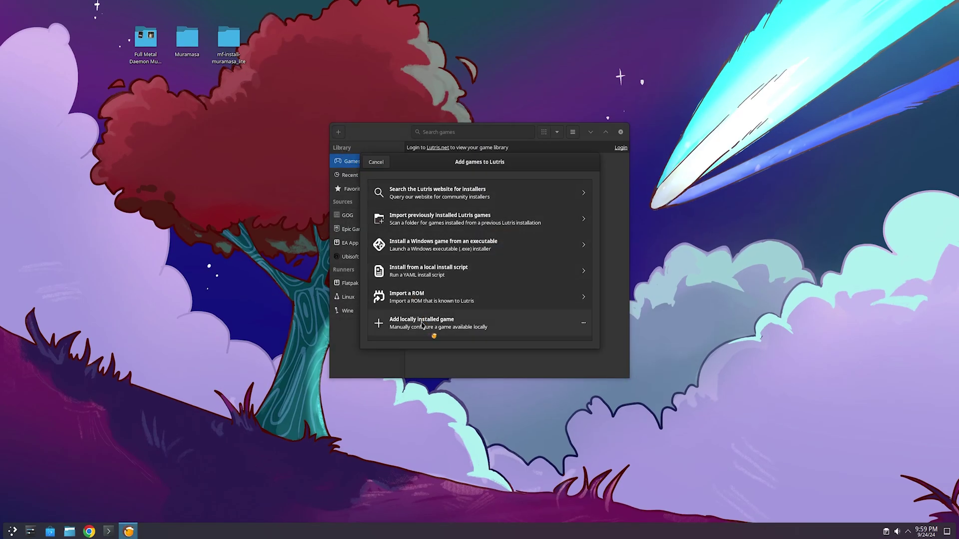
left_click(433, 333)
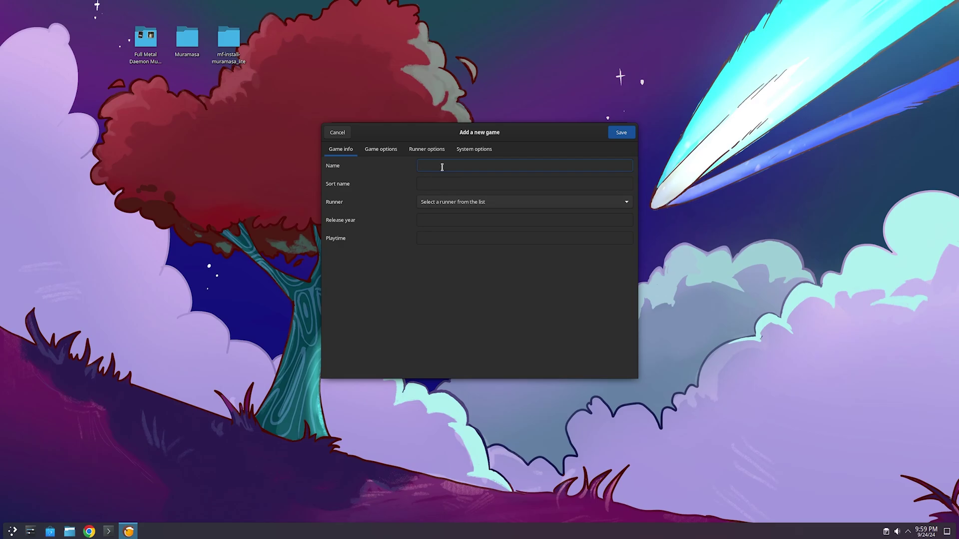
type("Full Meta")
left_click(453, 203)
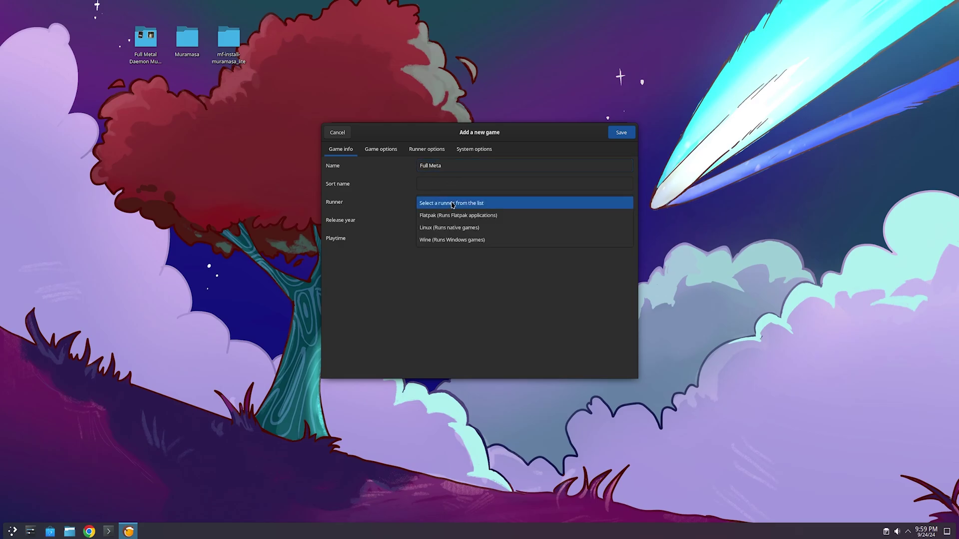
left_click(455, 241)
type("l")
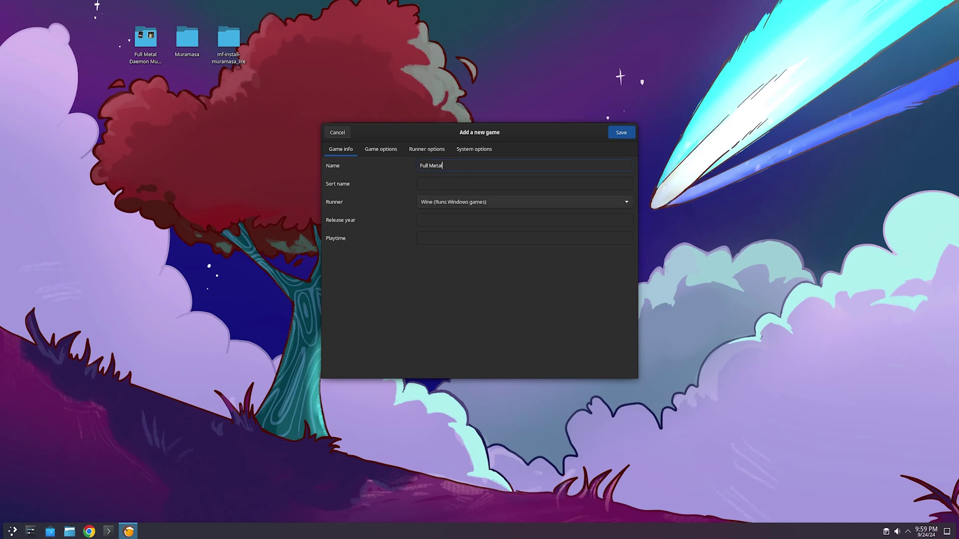
type(" Daemon Muramasa")
Set the game's Wine prefix to the Muramasa folder on the desktop
left_click(381, 149)
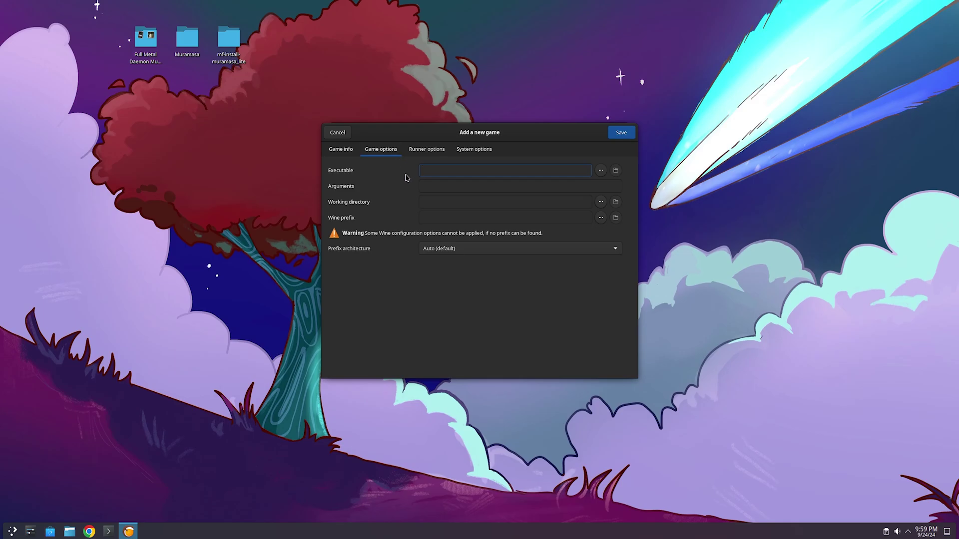
left_click(600, 218)
left_click(365, 134)
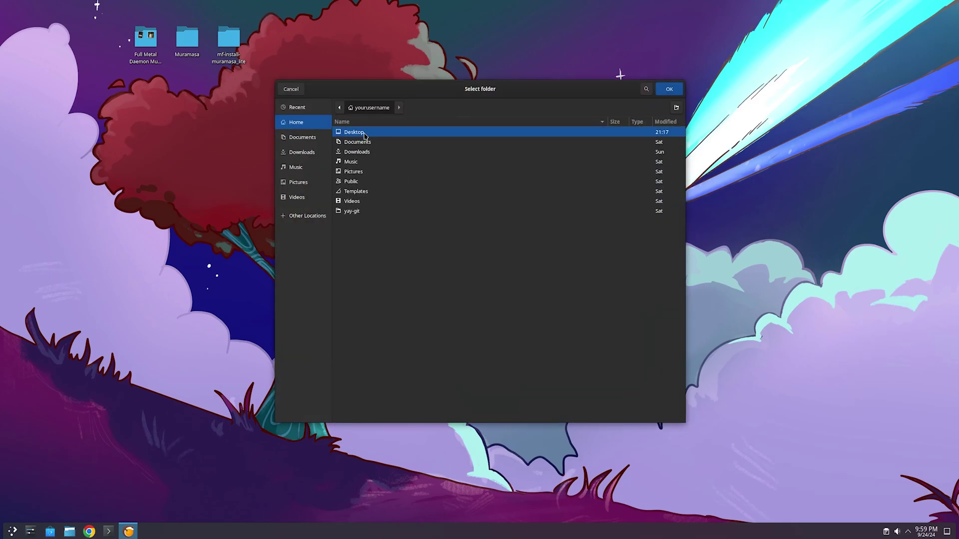
double_click(365, 135)
double_click(368, 151)
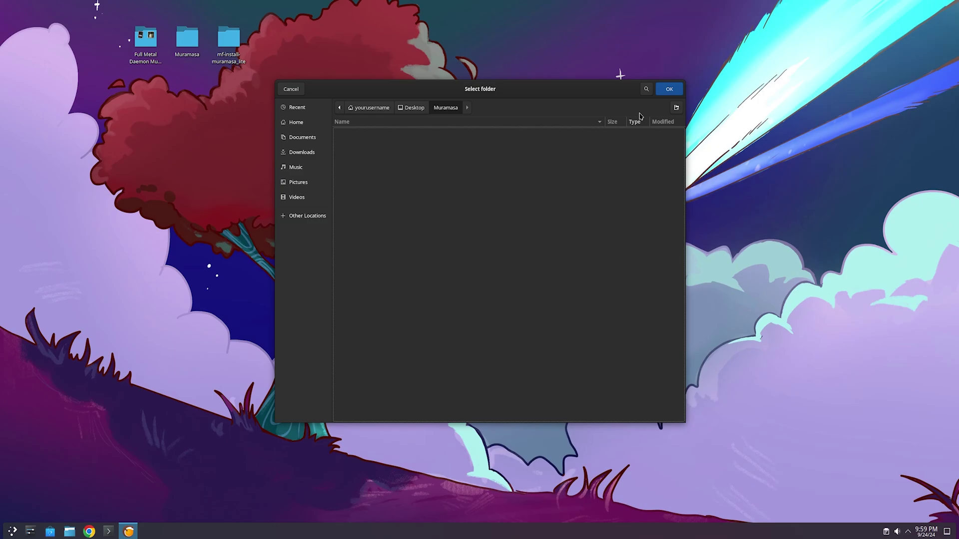
left_click(669, 90)
left_click(600, 170)
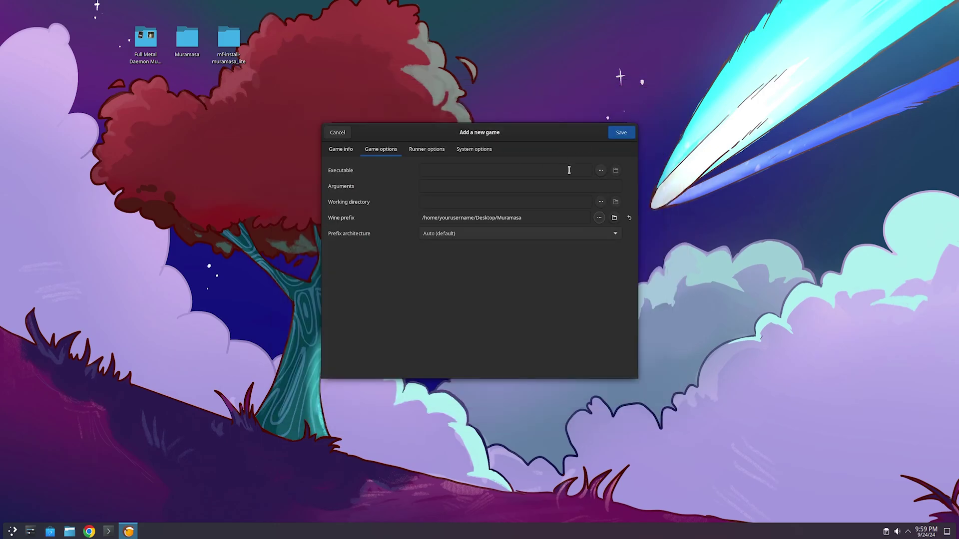
left_click(377, 221)
left_click(669, 94)
Set the prefix architecture to 64-bit, review the runner and system options, and save the new game entry
left_click(560, 233)
left_click(533, 264)
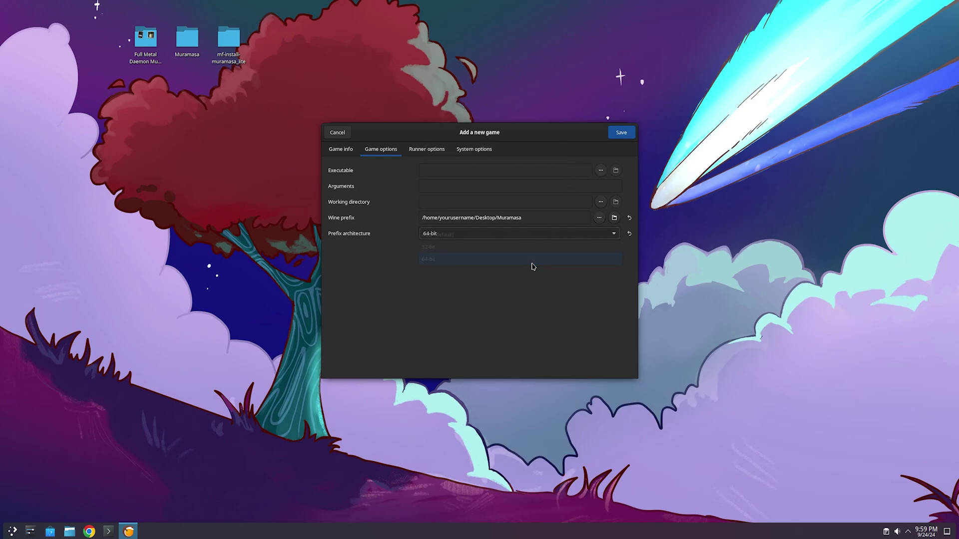
left_click(422, 150)
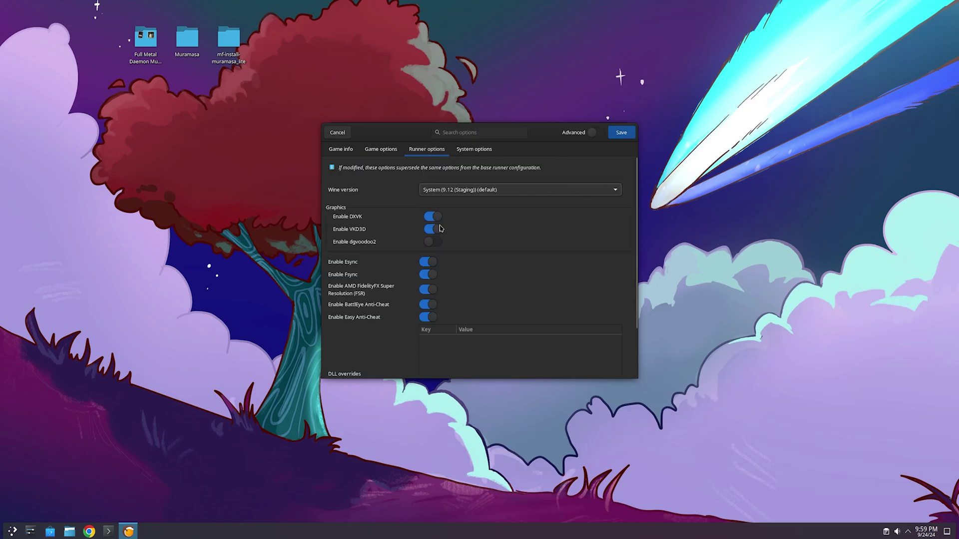
left_click(473, 150)
left_click(621, 133)
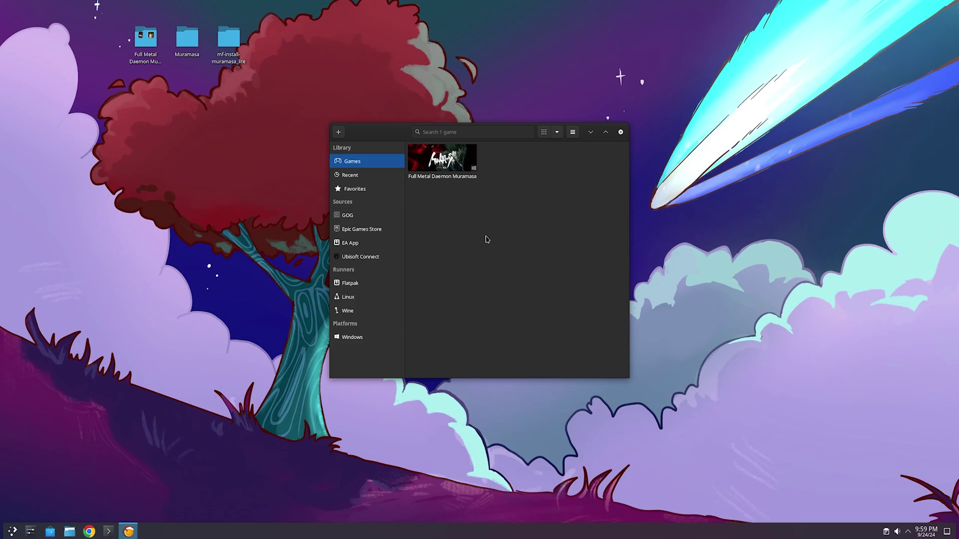
Open a Bash terminal in the Wine prefix of the Full Metal Daemon Muramasa game
double_click(230, 59)
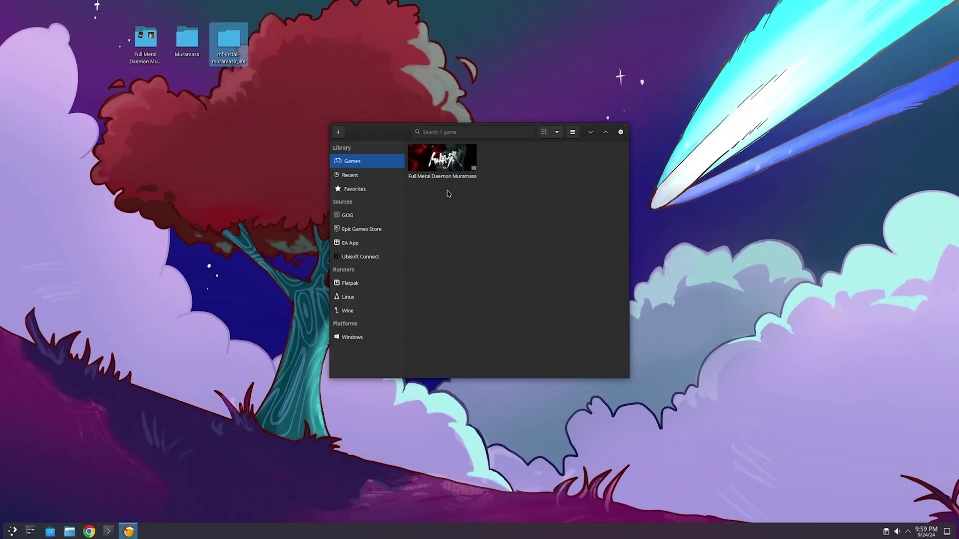
left_click(437, 174)
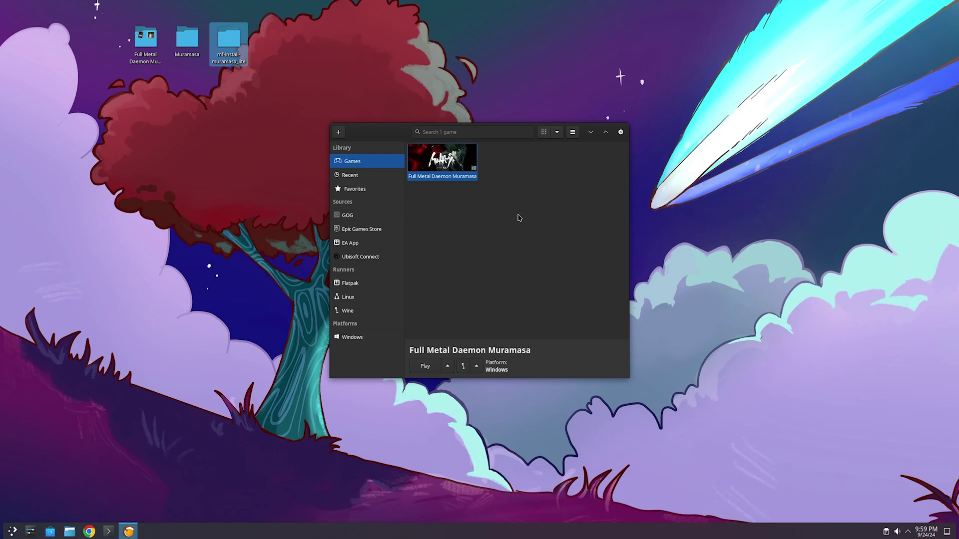
left_click(519, 218)
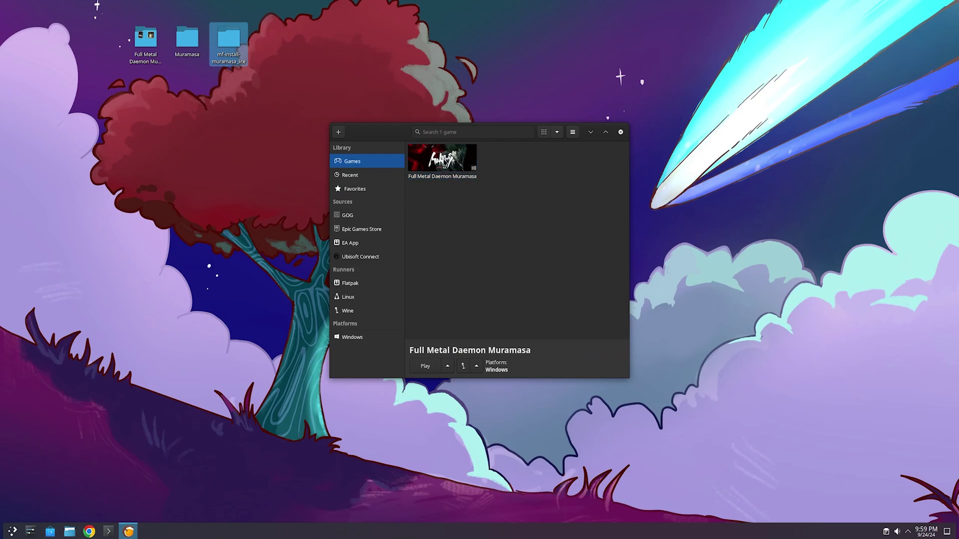
left_click(444, 162)
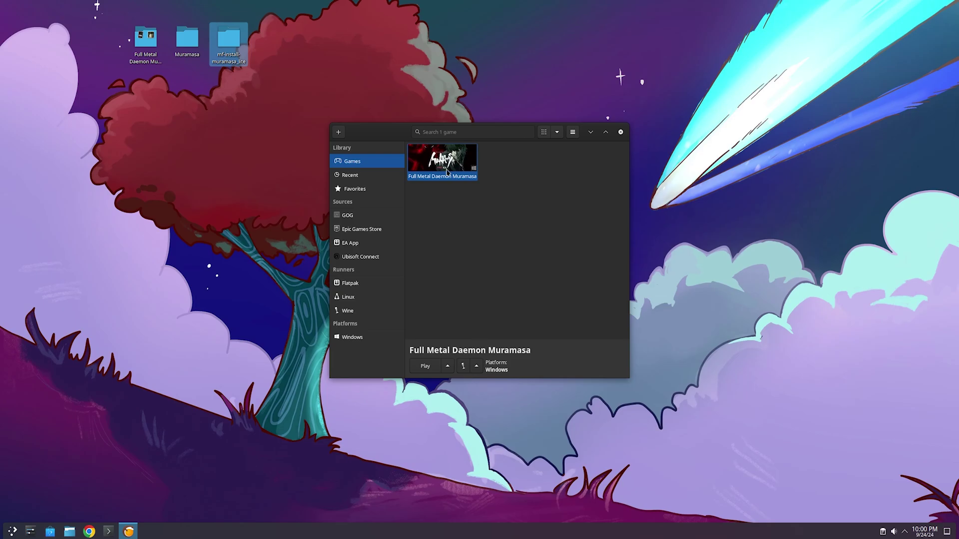
left_click(476, 366)
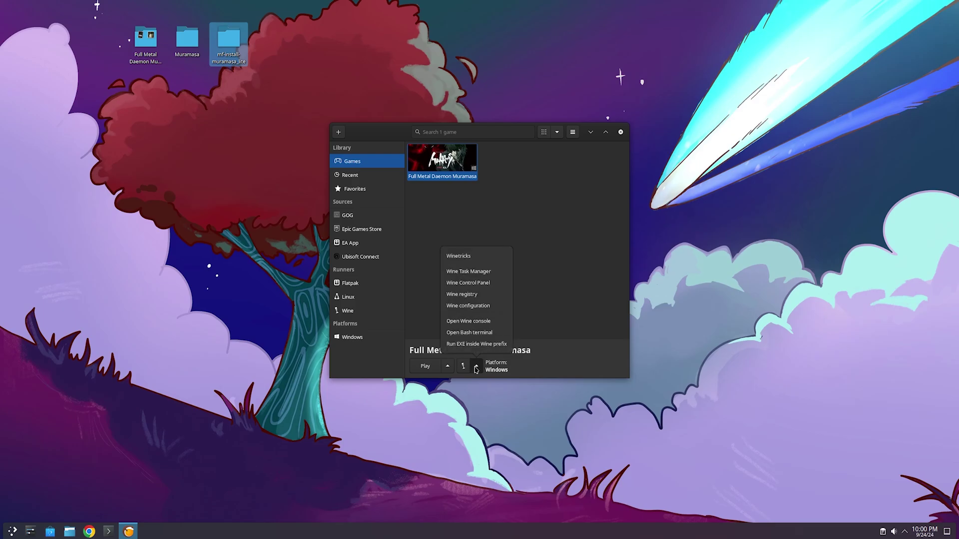
left_click(477, 336)
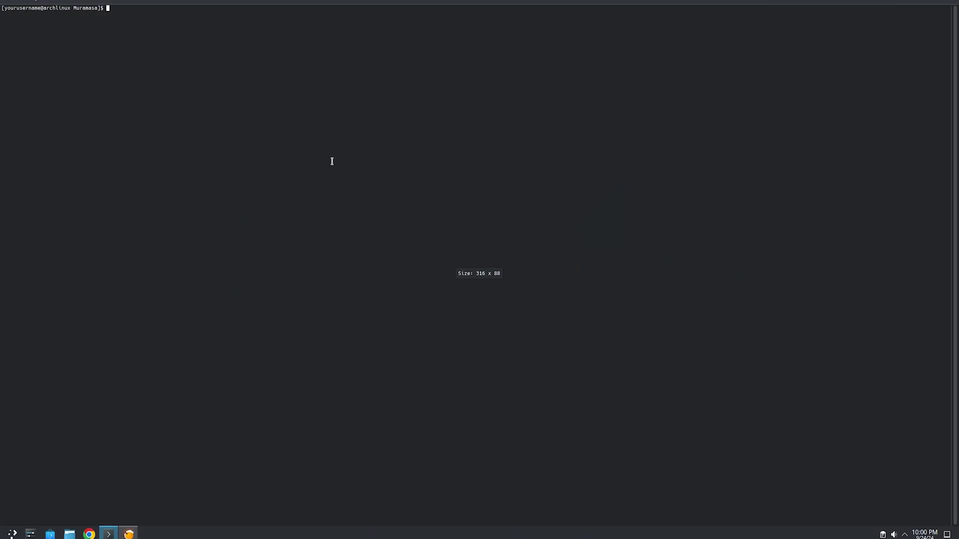
left_click_drag(505, 12, 432, 232)
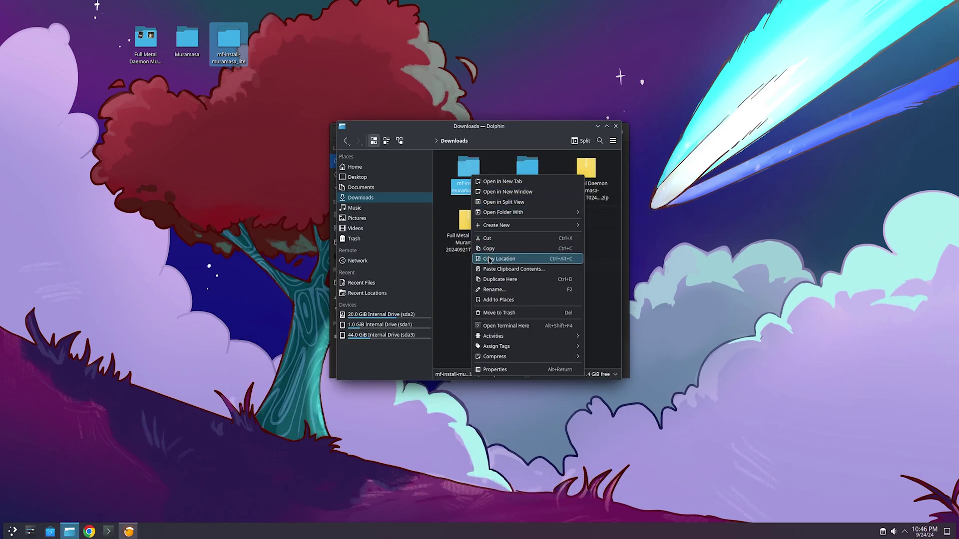
Copy the location of the mf-install-muramasa_lite folder in Downloads and minimize the file manager
left_click(490, 259)
left_click(598, 126)
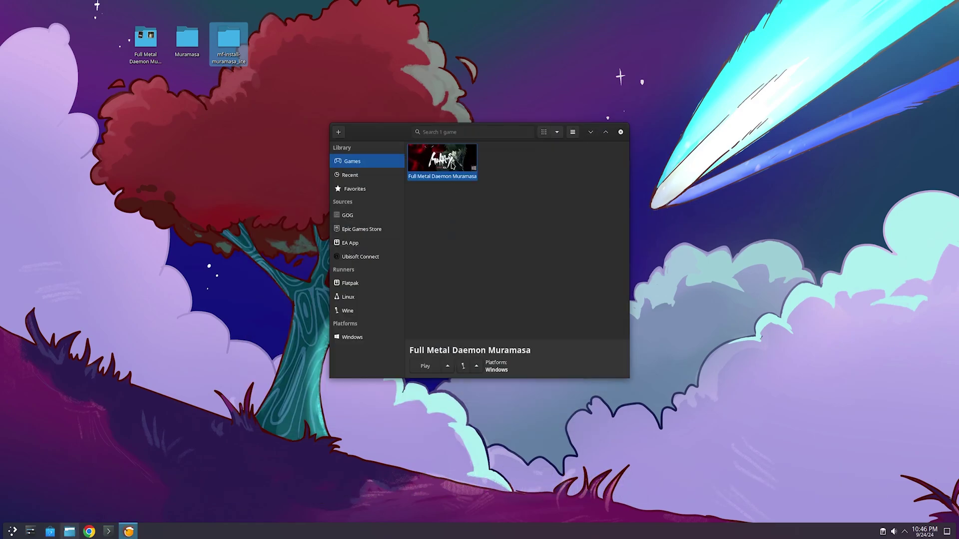
Open a Bash terminal in the game's Wine prefix and change to the copied mf-install-muramasa_lite folder path in Downloads
right_click(451, 164)
left_click(477, 367)
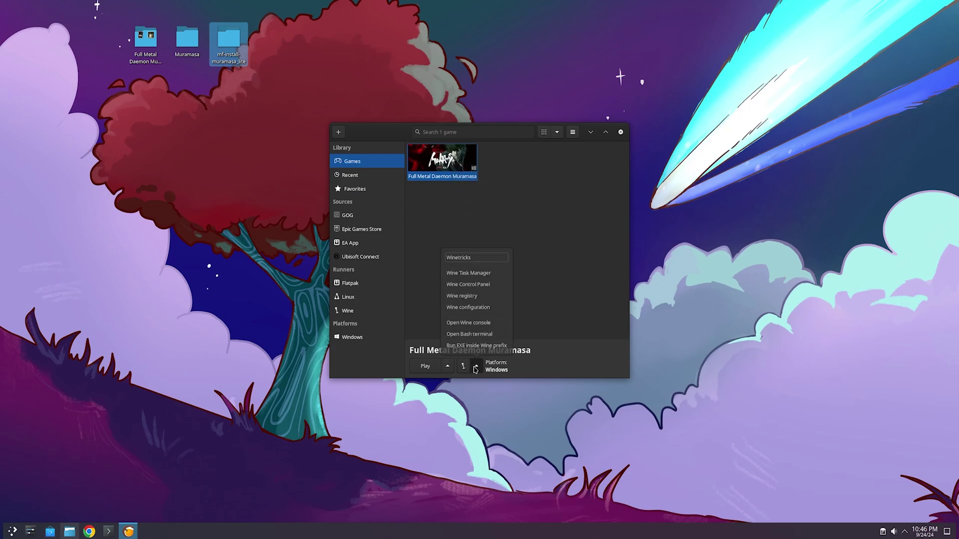
left_click(474, 280)
type("cd")
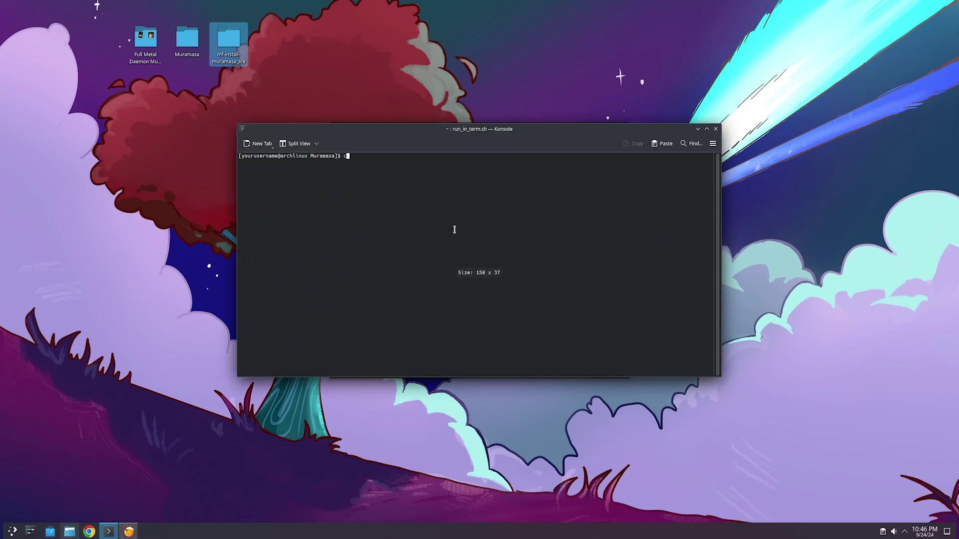
right_click(371, 161)
left_click(395, 180)
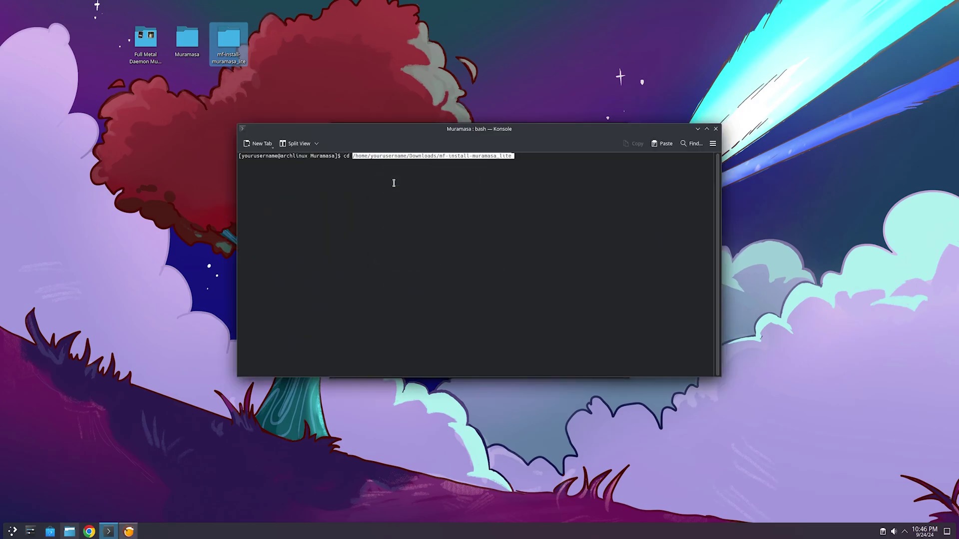
key("Return")
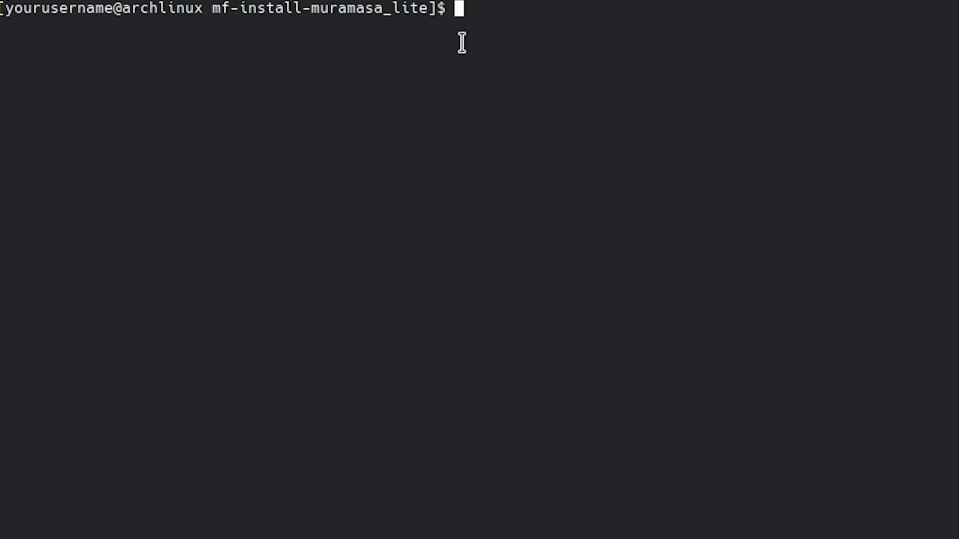
Run the installer script with sh ./mf-install.sh and acknowledge the DLL registration dialog
type("sh ./mf-")
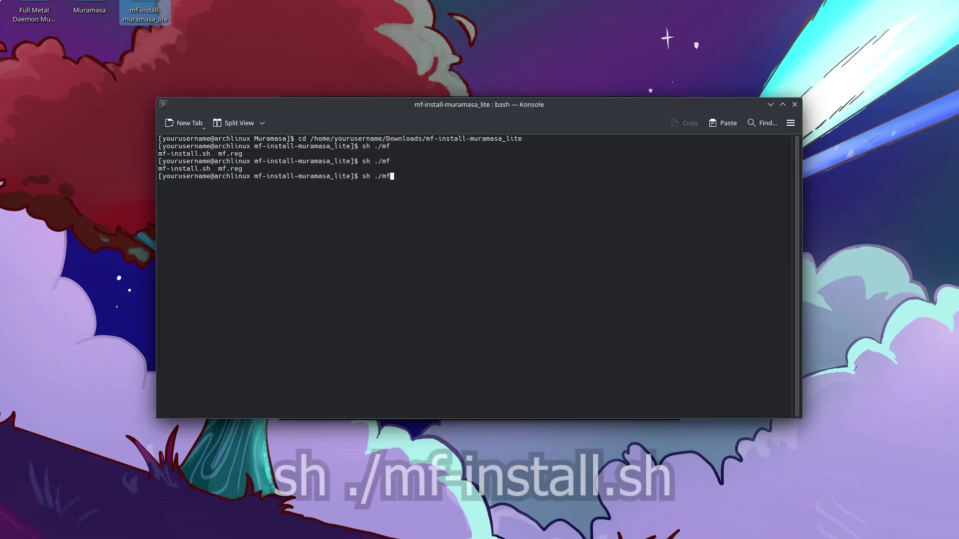
key("Tab")
key("Return")
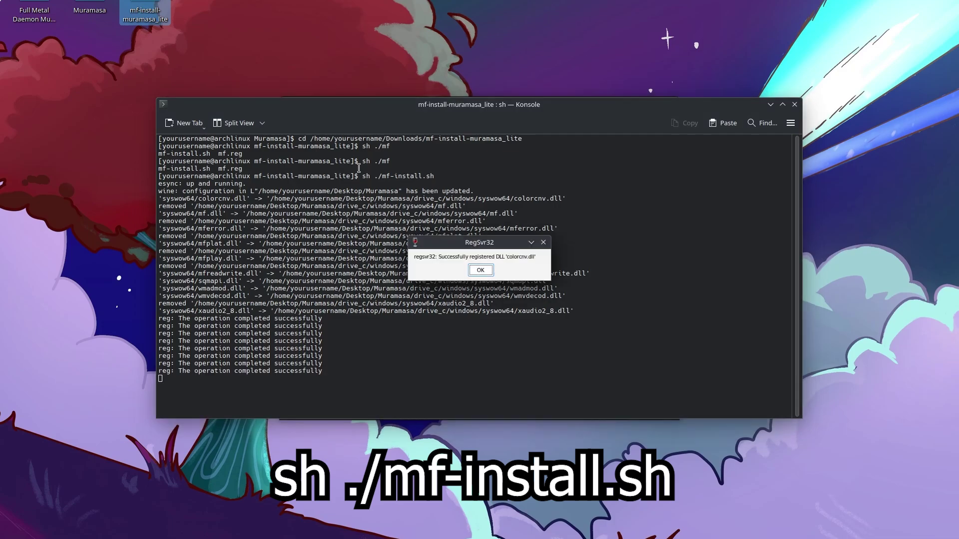
left_click(480, 270)
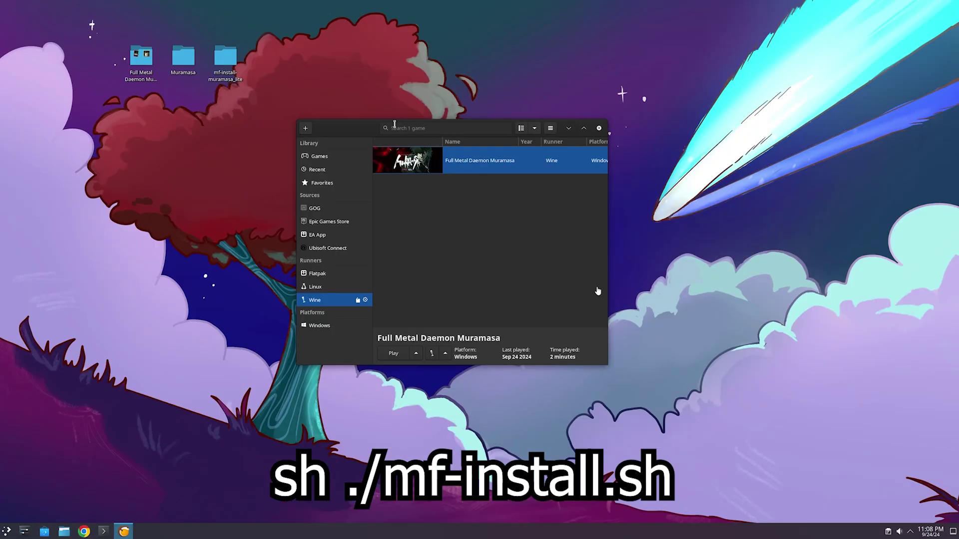
Launch Full Metal Daemon Muramasa and start the game from its launcher, keeping the 1024x576 resolution
left_click(391, 358)
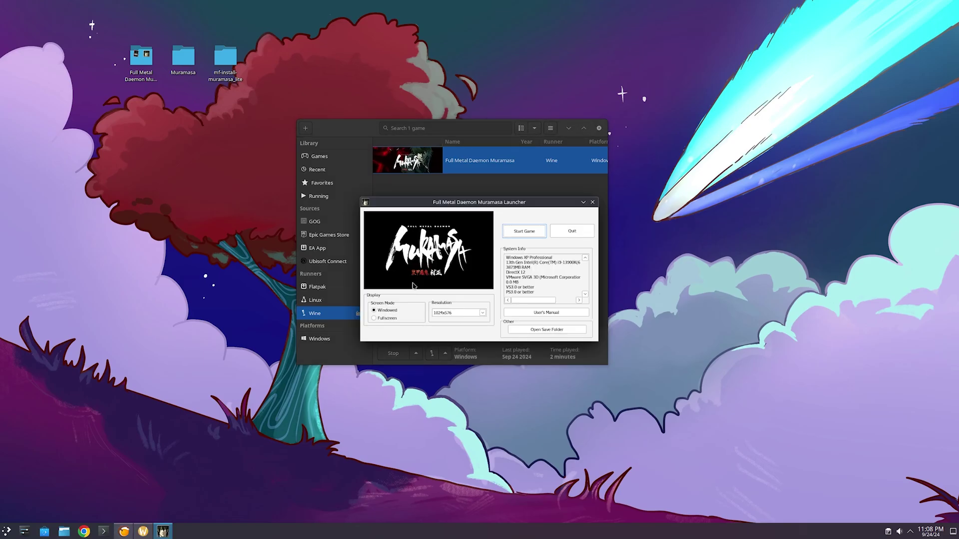
left_click(451, 313)
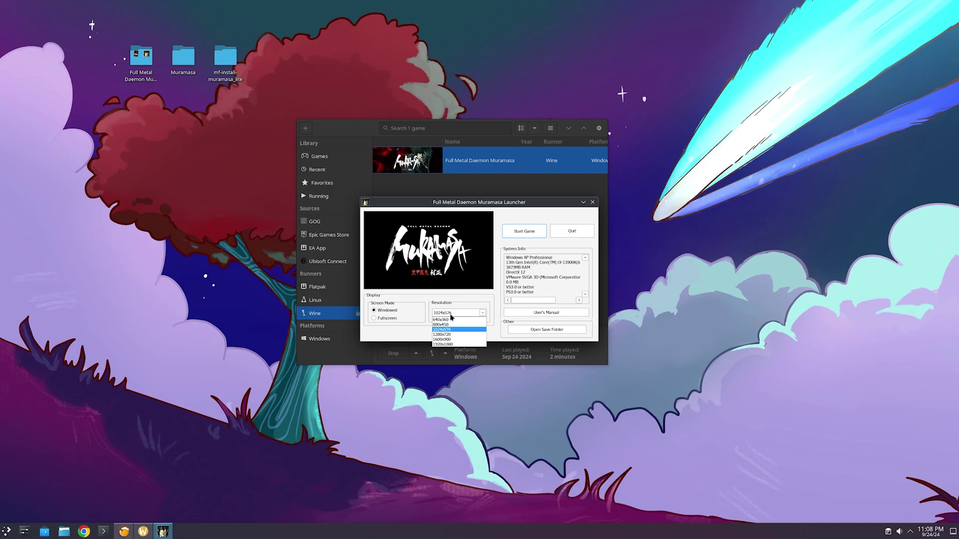
left_click(451, 314)
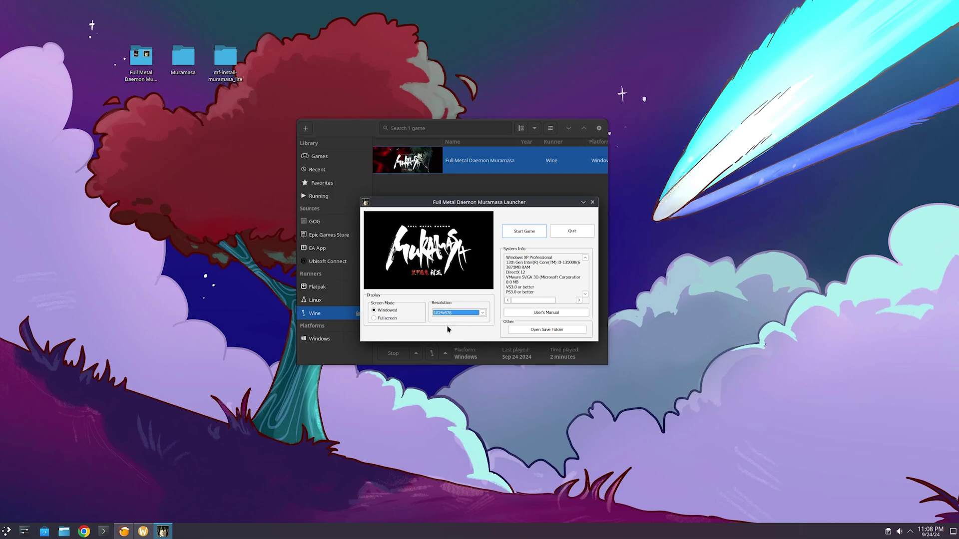
left_click(542, 235)
right_click(478, 170)
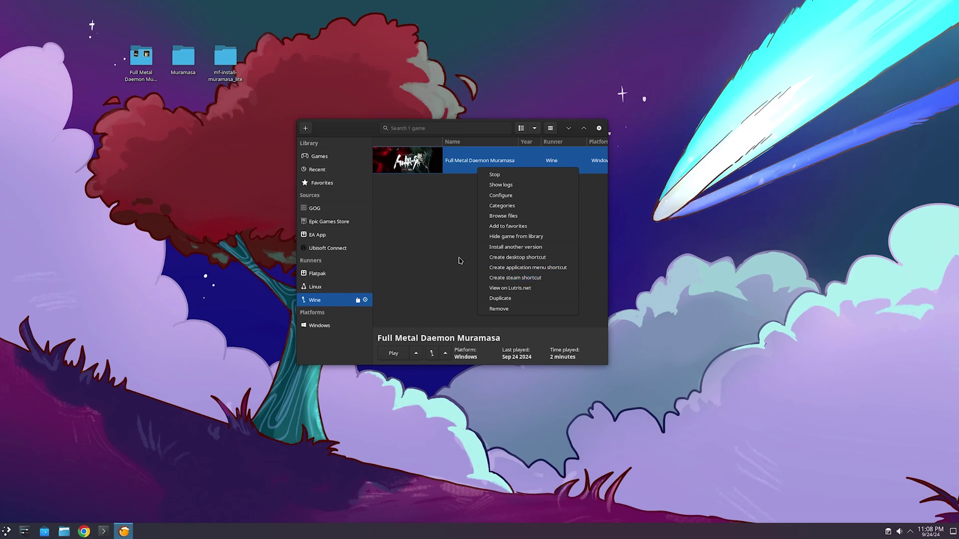
left_click(460, 260)
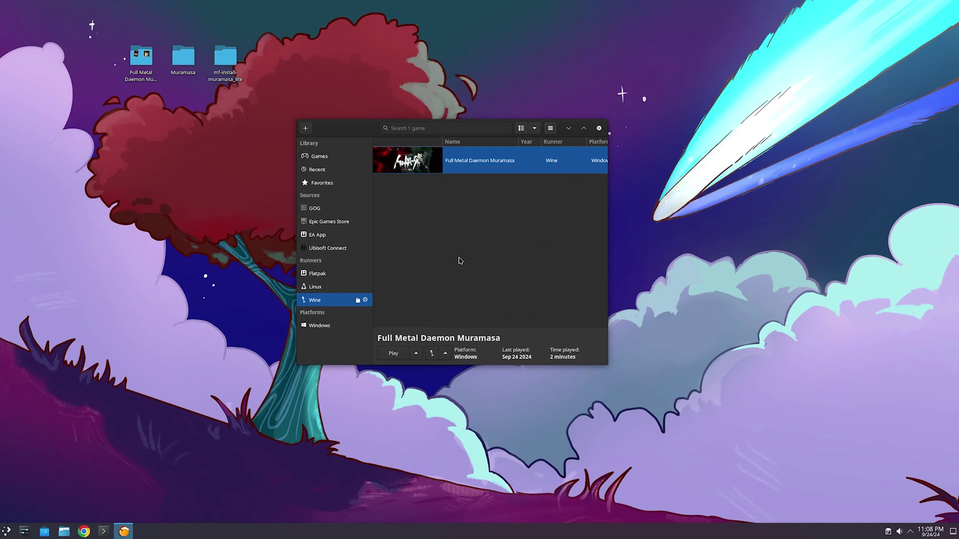